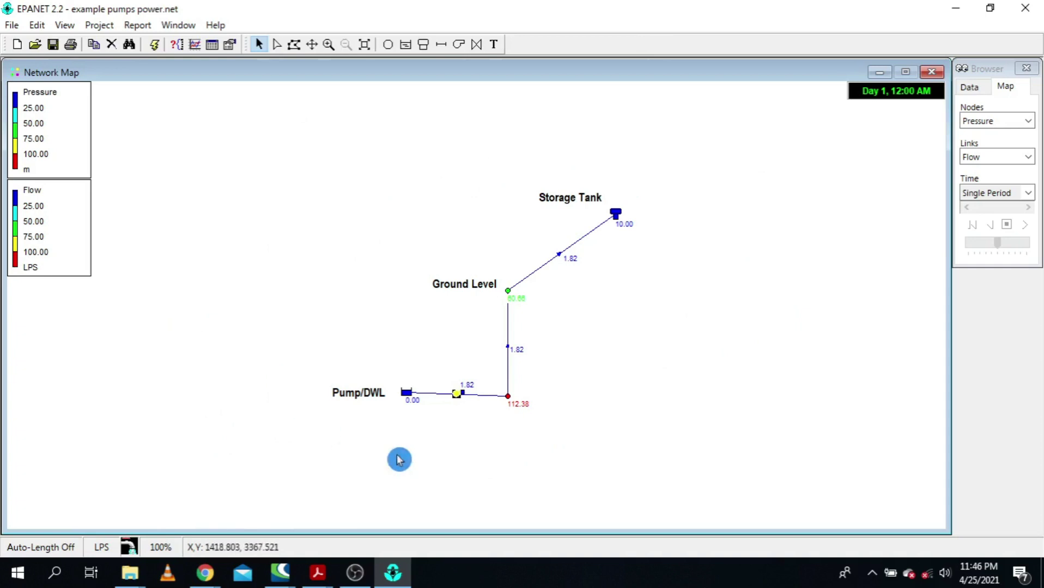
Open Pump 1's properties and select its Power value to check it.
{"action": "double_click", "coordinate": [458, 393]}
{"action": "left_click", "coordinate": [543, 303]}
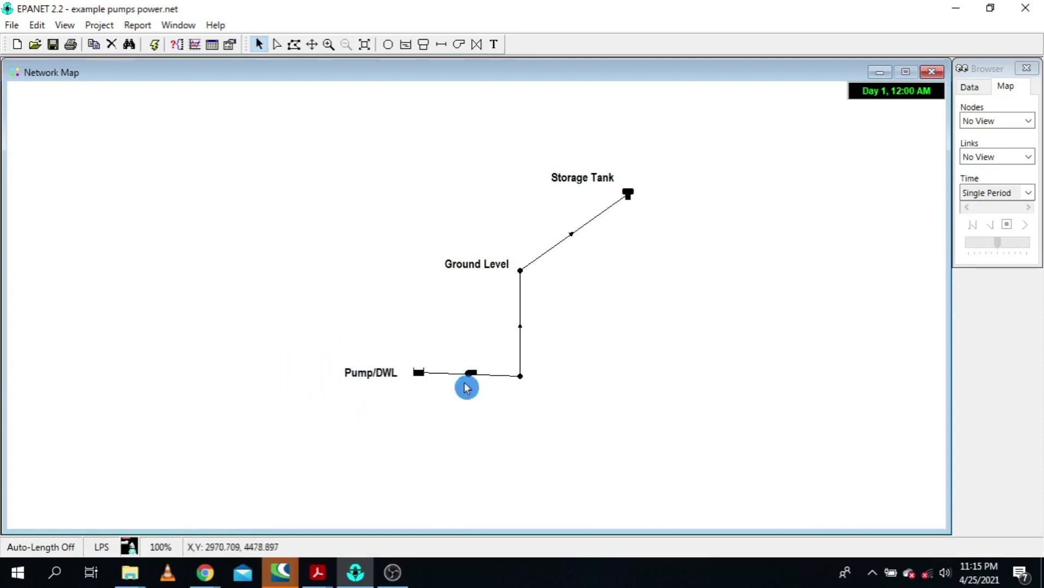
{"action": "double_click", "coordinate": [522, 378]}
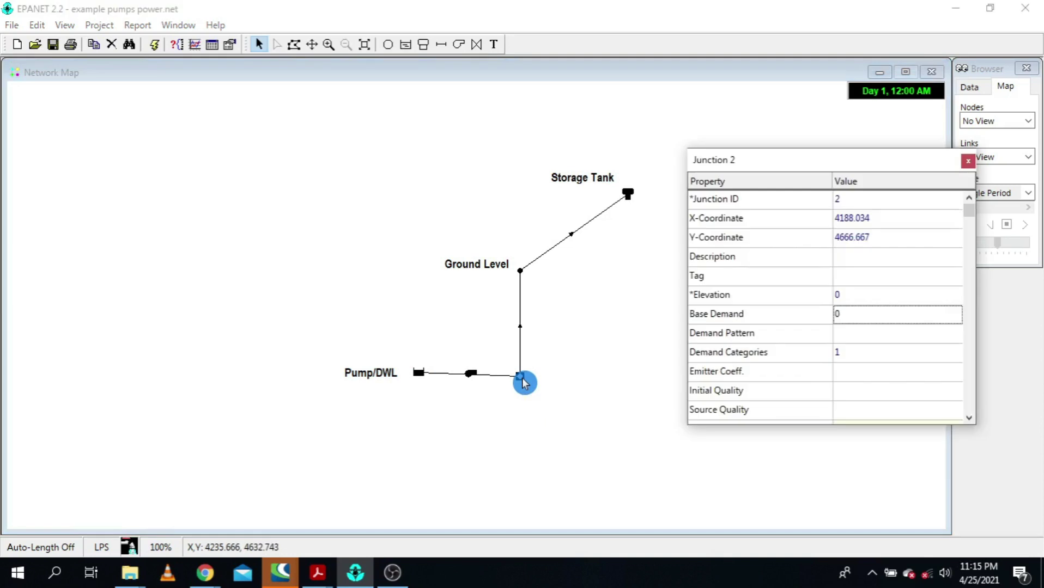
{"action": "left_click", "coordinate": [521, 271]}
{"action": "left_click", "coordinate": [857, 295]}
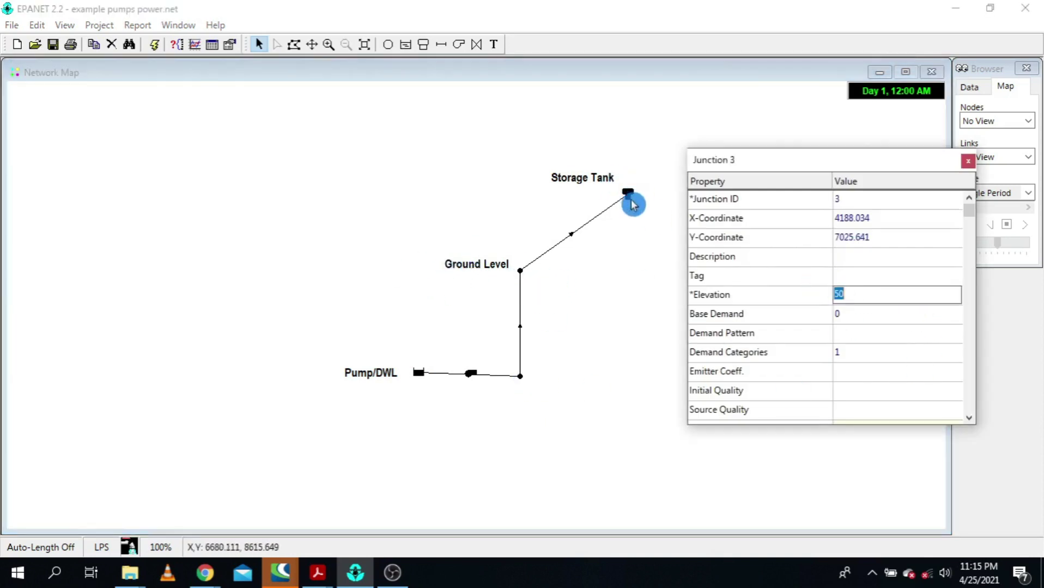
{"action": "left_click", "coordinate": [629, 195]}
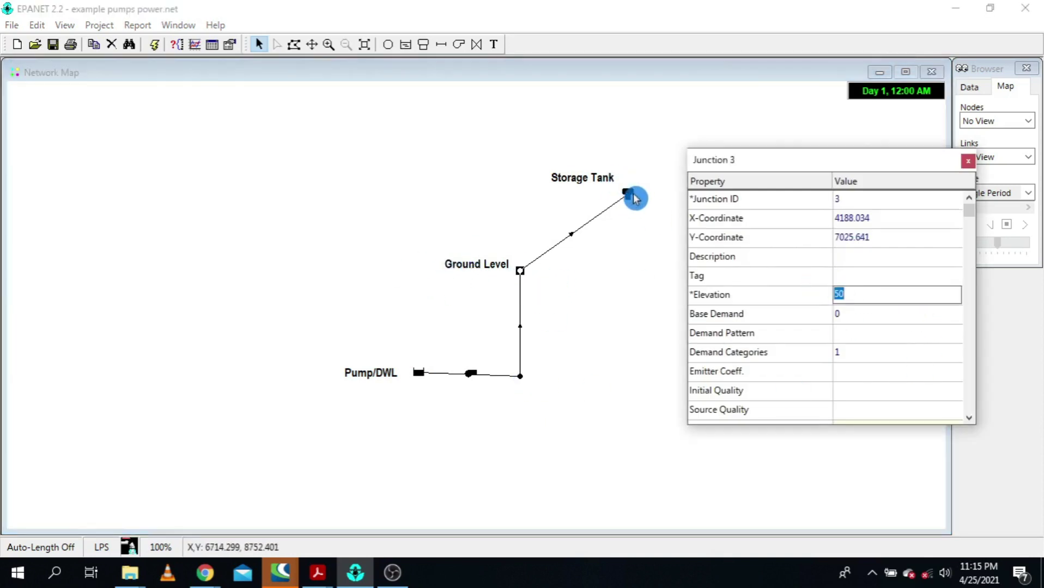
{"action": "left_click", "coordinate": [866, 294]}
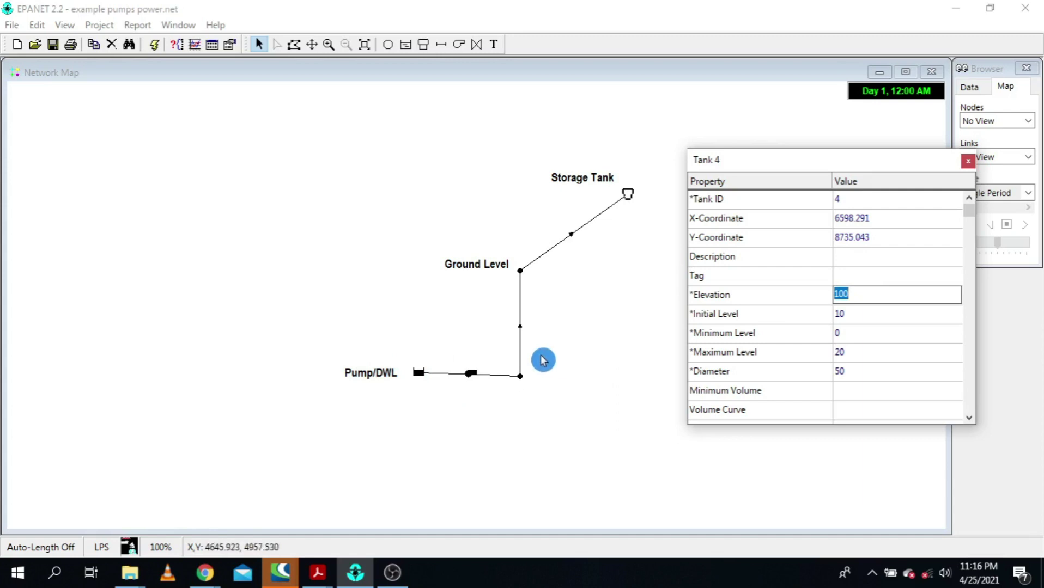
{"action": "left_click", "coordinate": [520, 321]}
{"action": "left_click", "coordinate": [858, 314]}
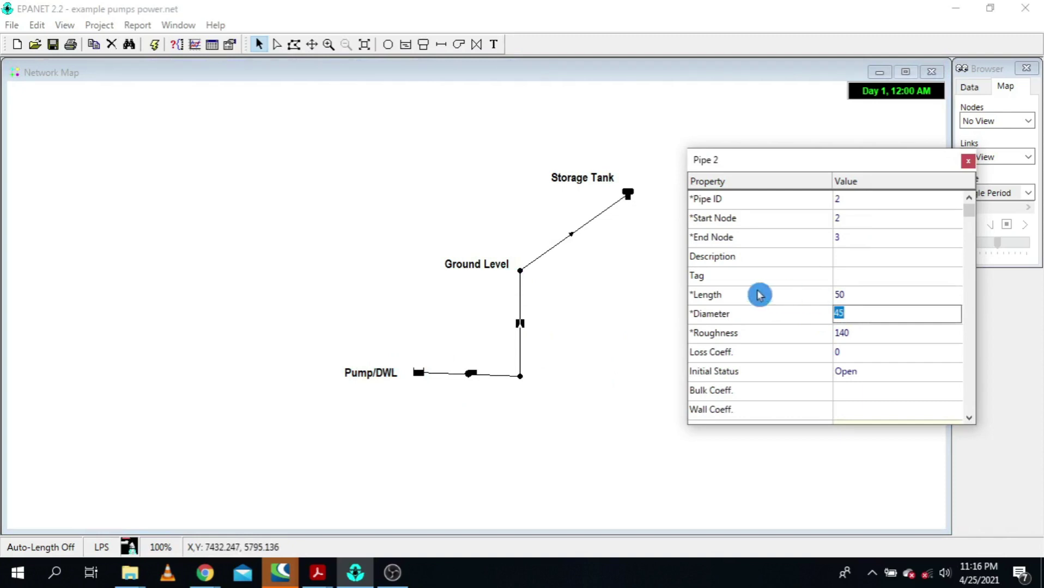
{"action": "left_click", "coordinate": [717, 297]}
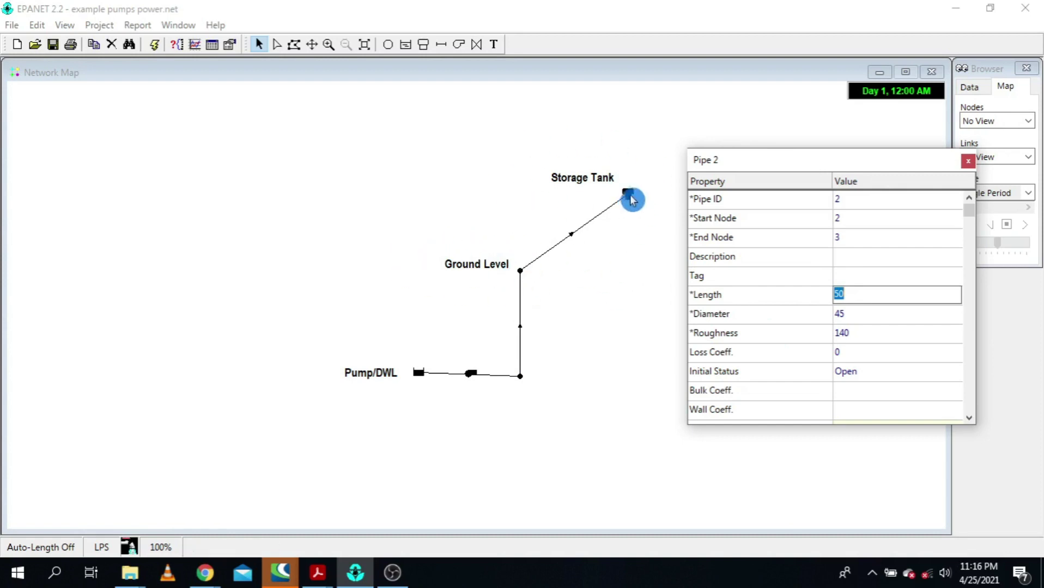
{"action": "left_click", "coordinate": [587, 233]}
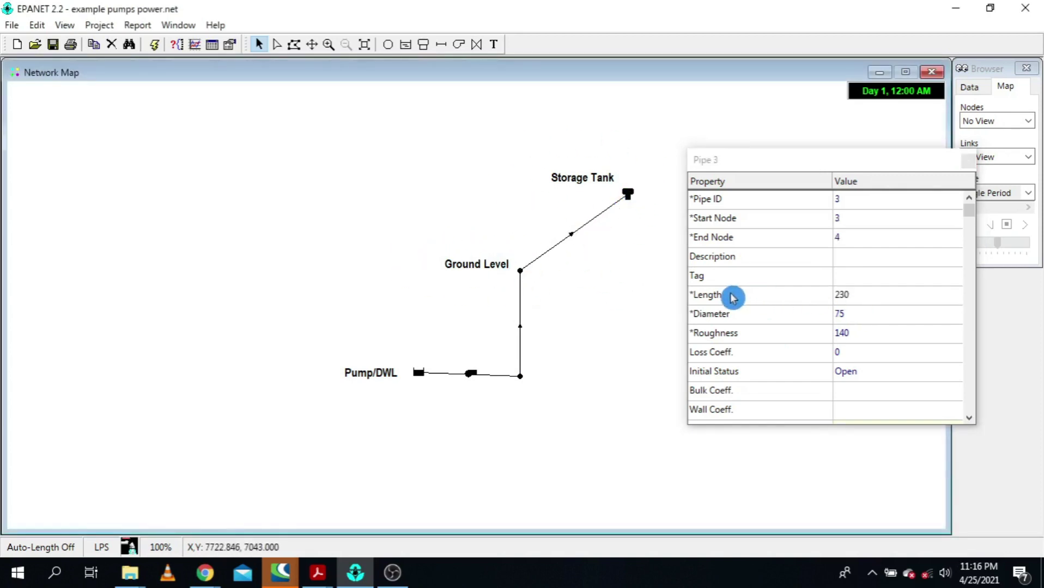
{"action": "left_click", "coordinate": [885, 294]}
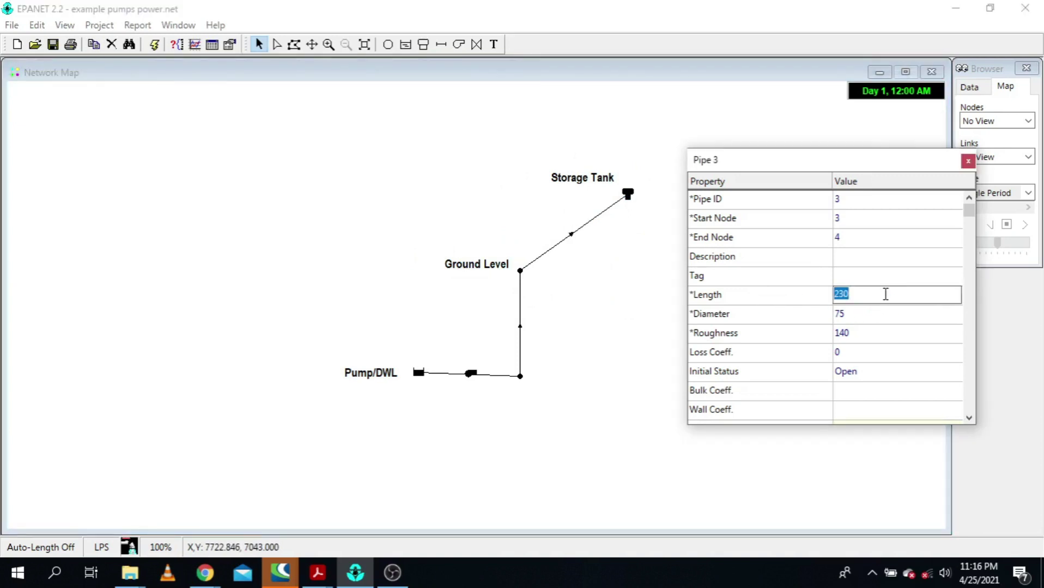
{"action": "left_click", "coordinate": [738, 318]}
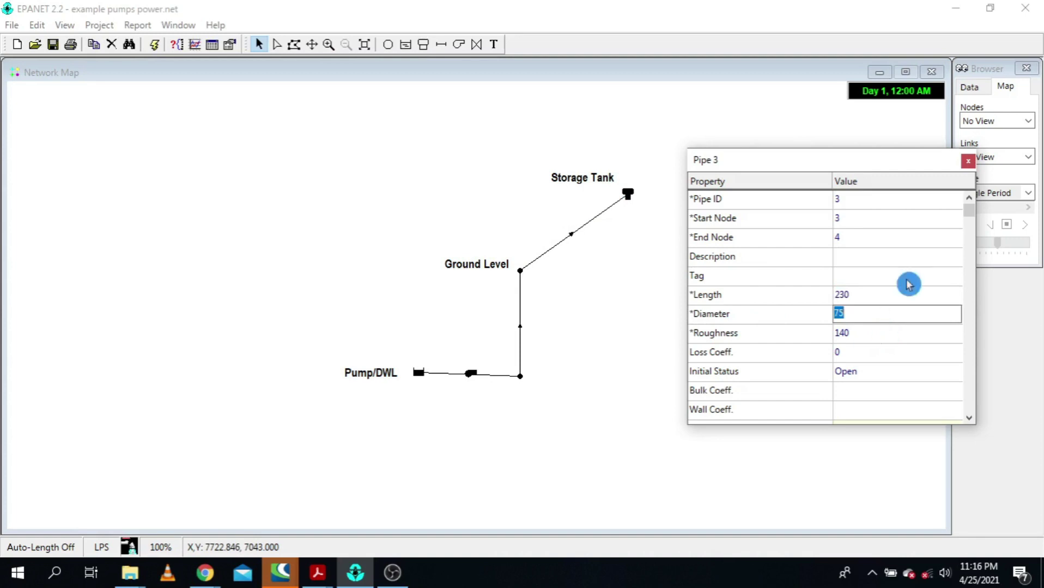
{"action": "left_click", "coordinate": [967, 160]}
{"action": "left_click", "coordinate": [690, 309]}
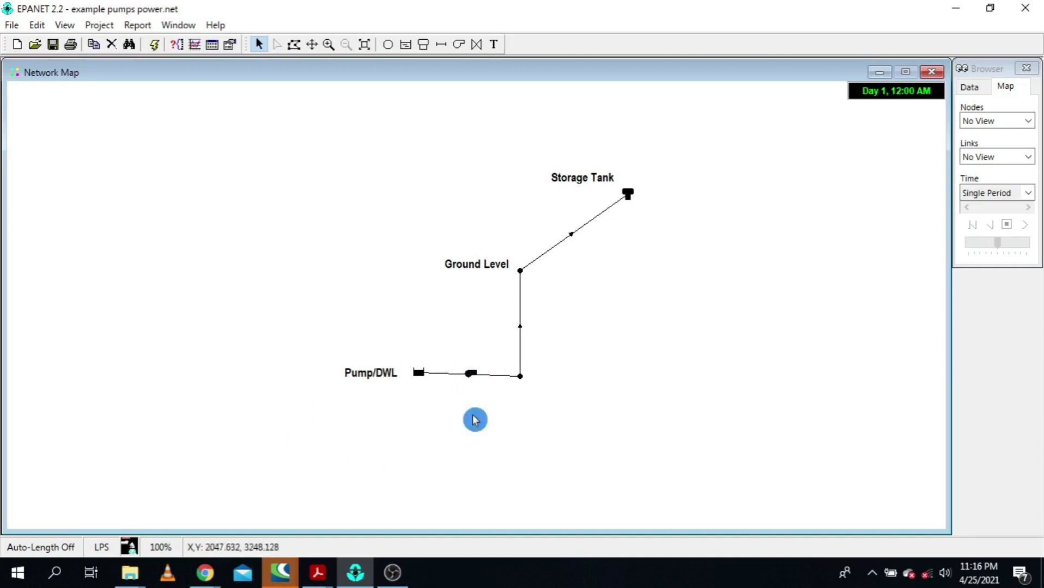
Enter 2 as Pump 1's Power, leave Pump Curve blank, and close its properties.
{"action": "double_click", "coordinate": [472, 380]}
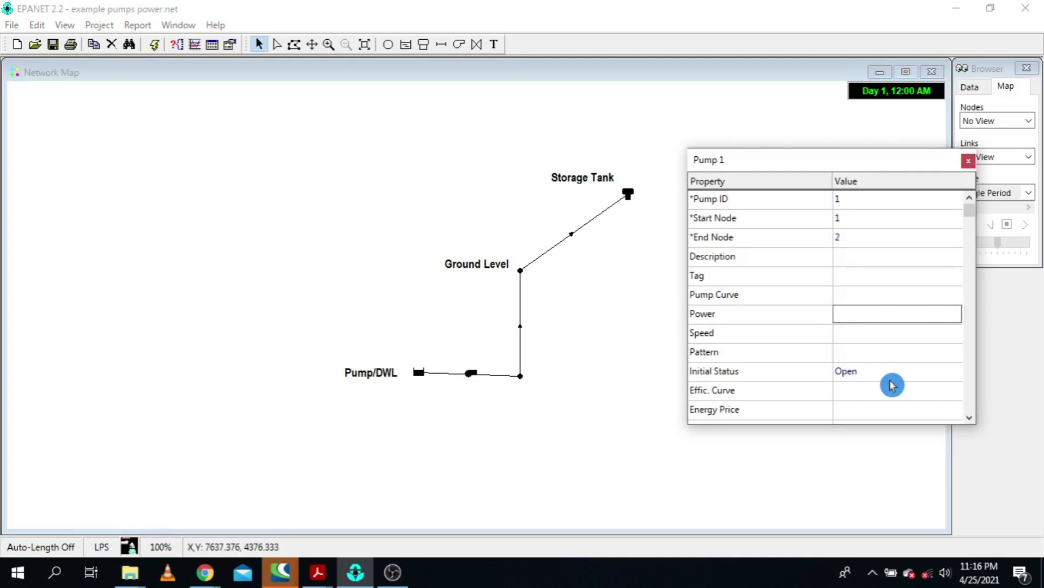
{"action": "type", "text": "2"}
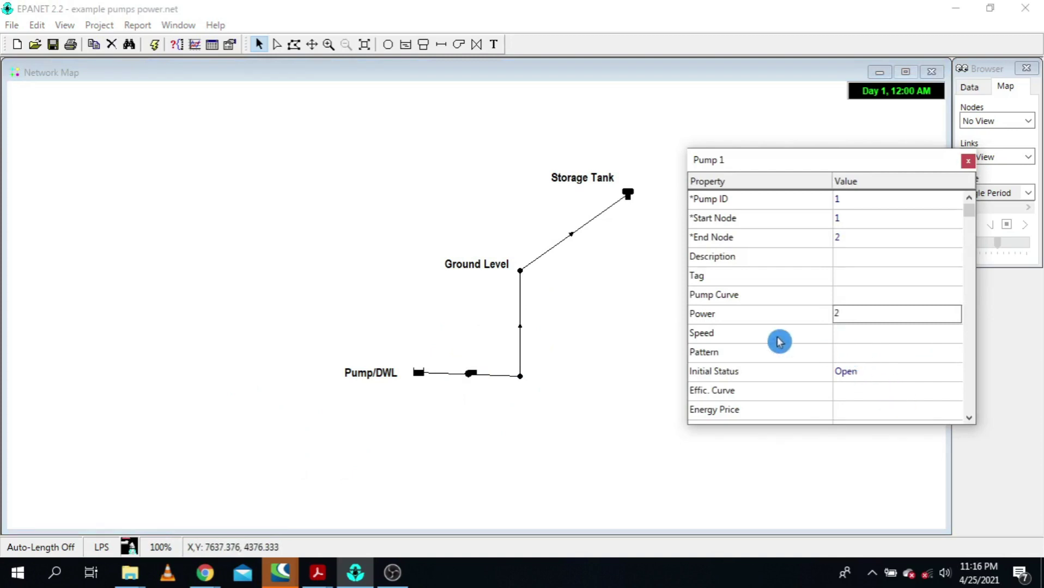
{"action": "left_click", "coordinate": [727, 320]}
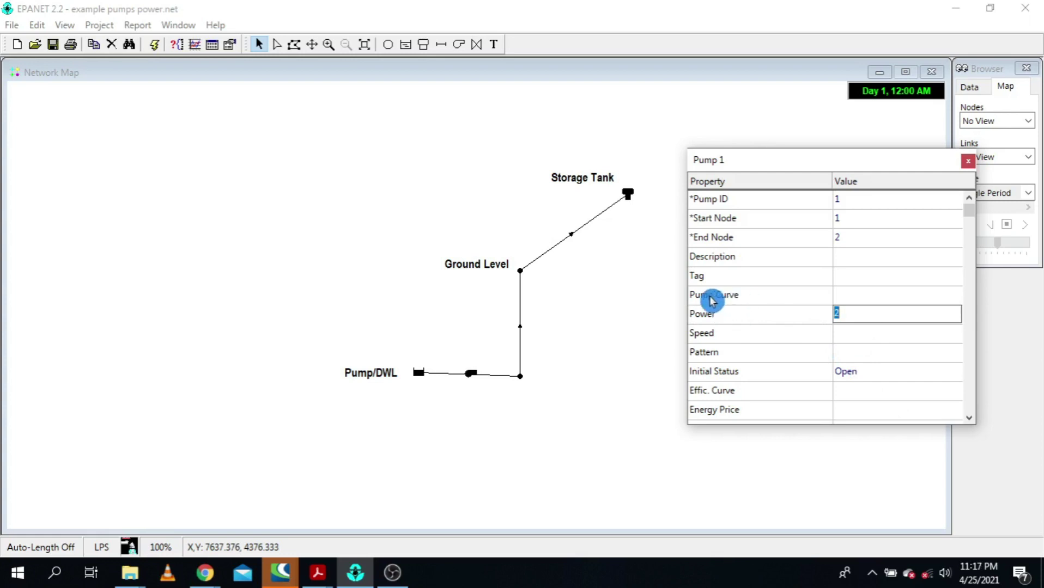
{"action": "left_click", "coordinate": [863, 294]}
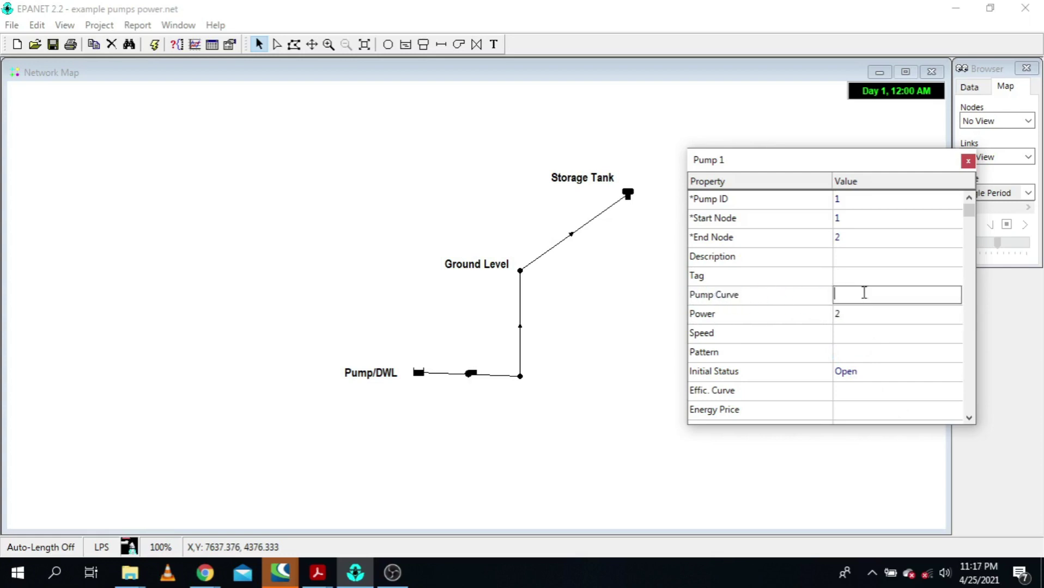
{"action": "left_click", "coordinate": [739, 320]}
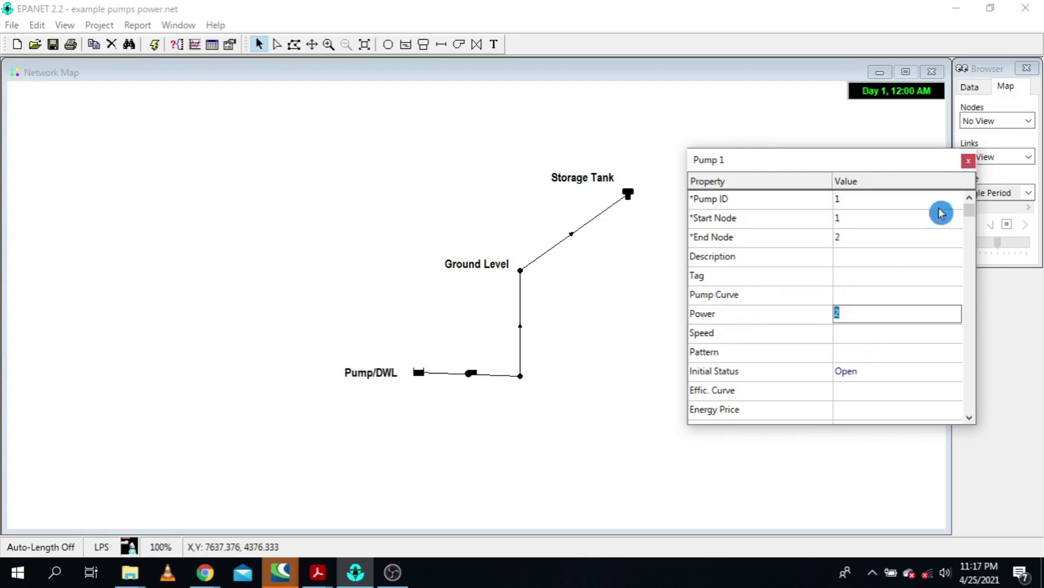
{"action": "left_click", "coordinate": [967, 168]}
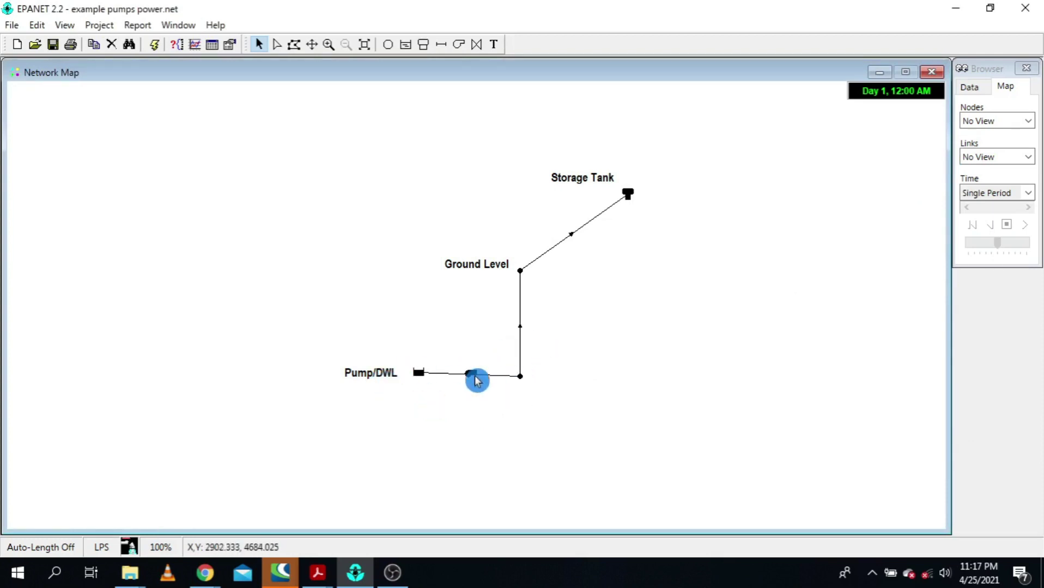
{"action": "double_click", "coordinate": [418, 376]}
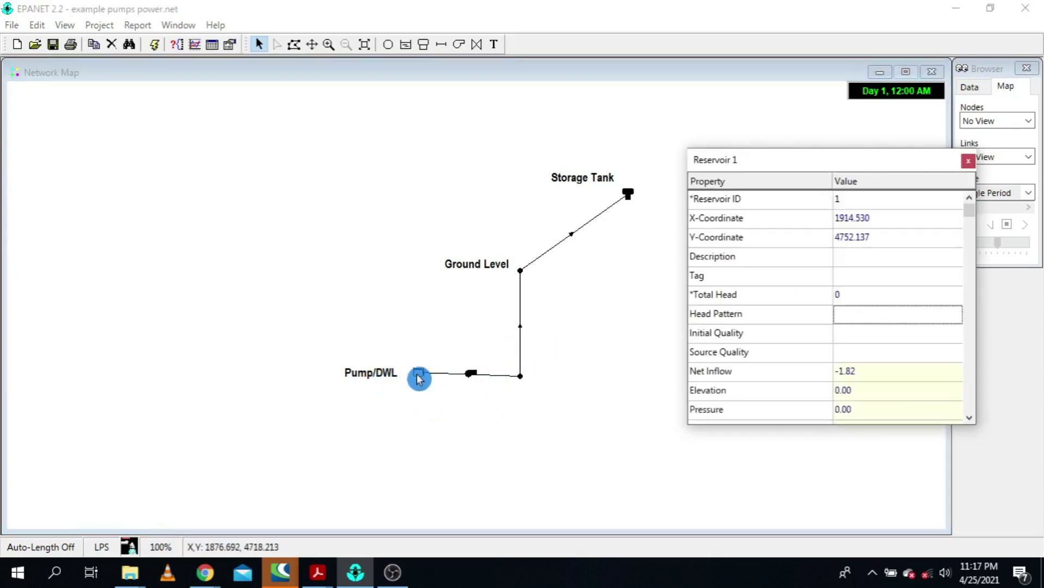
{"action": "left_click", "coordinate": [521, 377]}
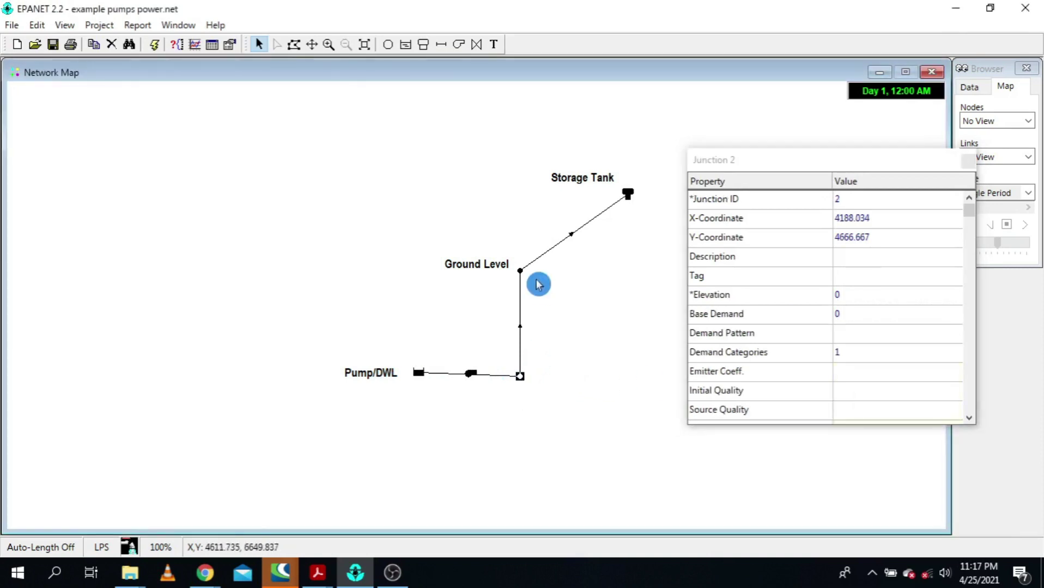
{"action": "left_click", "coordinate": [521, 271]}
{"action": "left_click", "coordinate": [629, 195]}
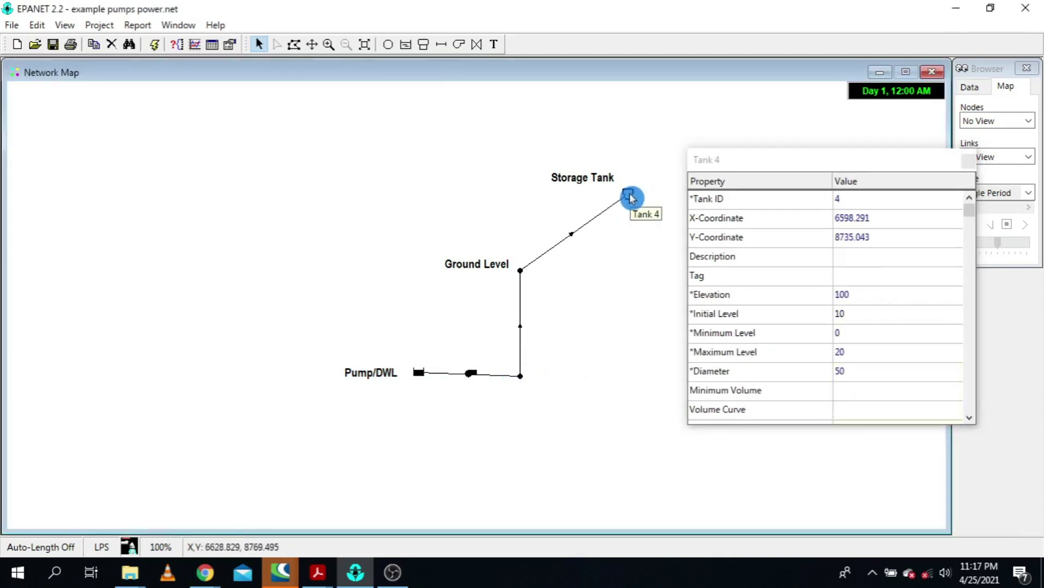
{"action": "left_click", "coordinate": [968, 161]}
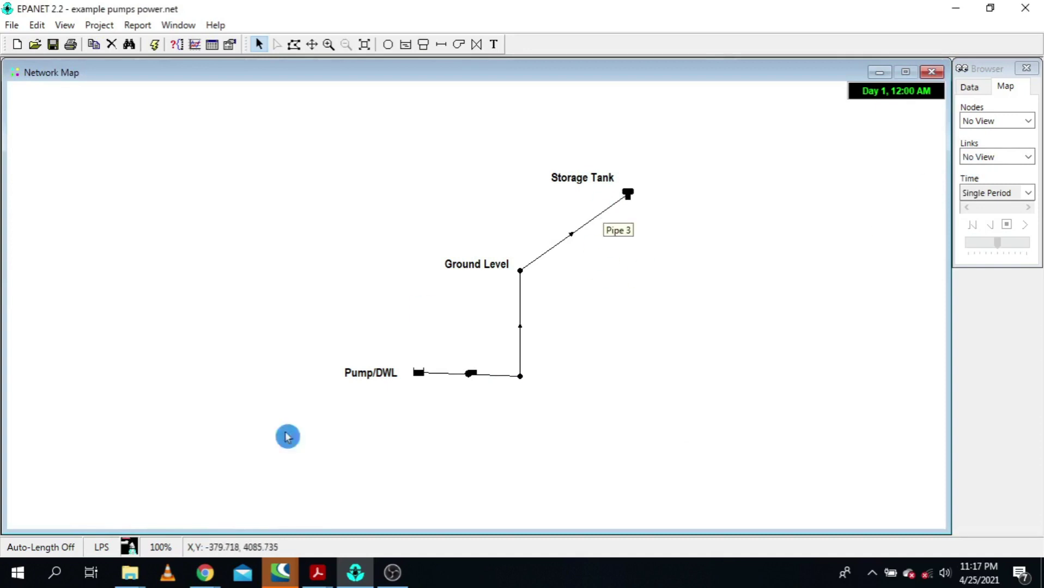
{"action": "double_click", "coordinate": [471, 373]}
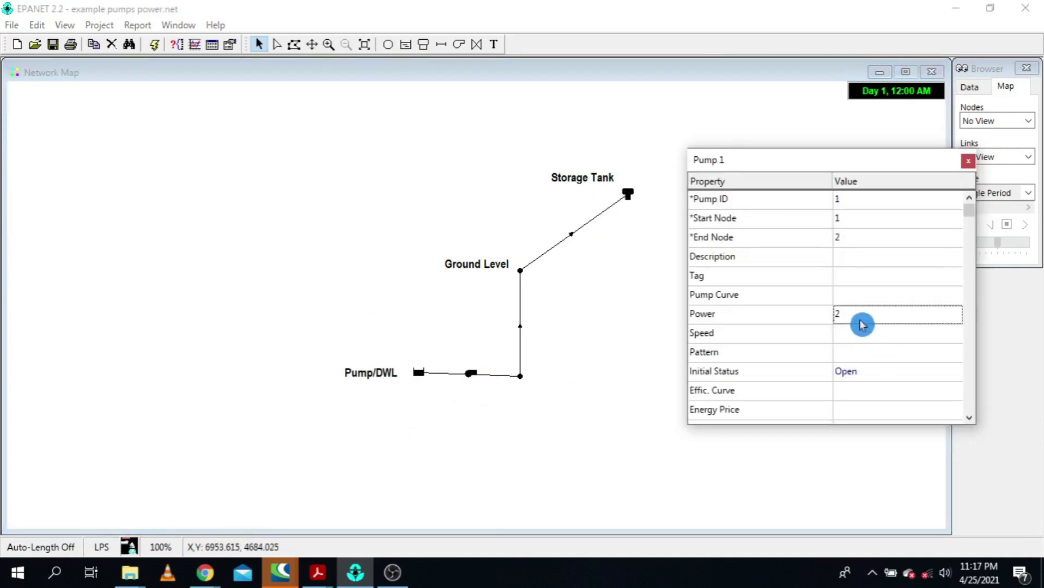
{"action": "left_click", "coordinate": [859, 321]}
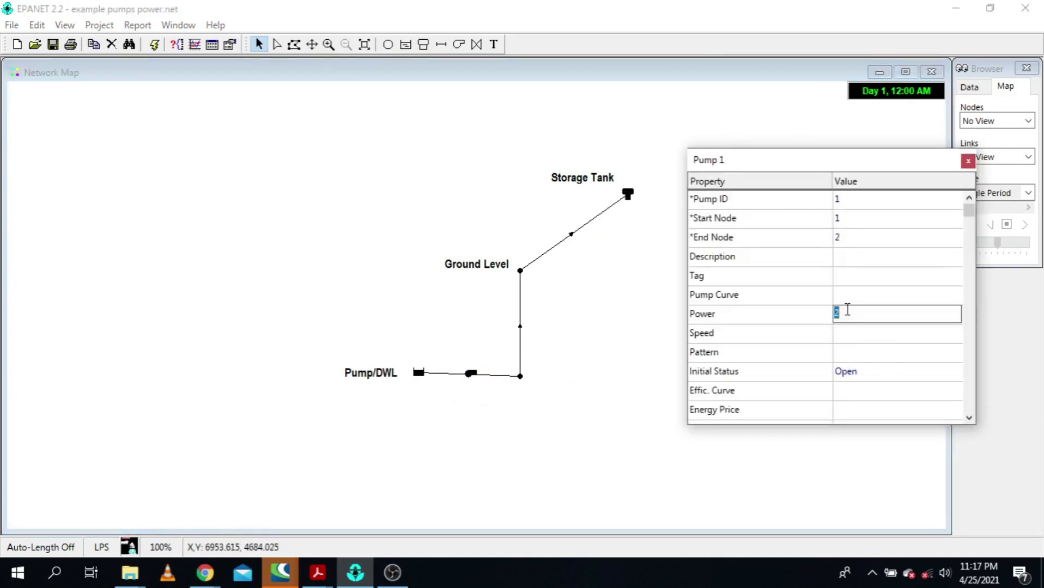
Close the pump properties and run the hydraulic simulation successfully.
{"action": "left_click", "coordinate": [970, 163]}
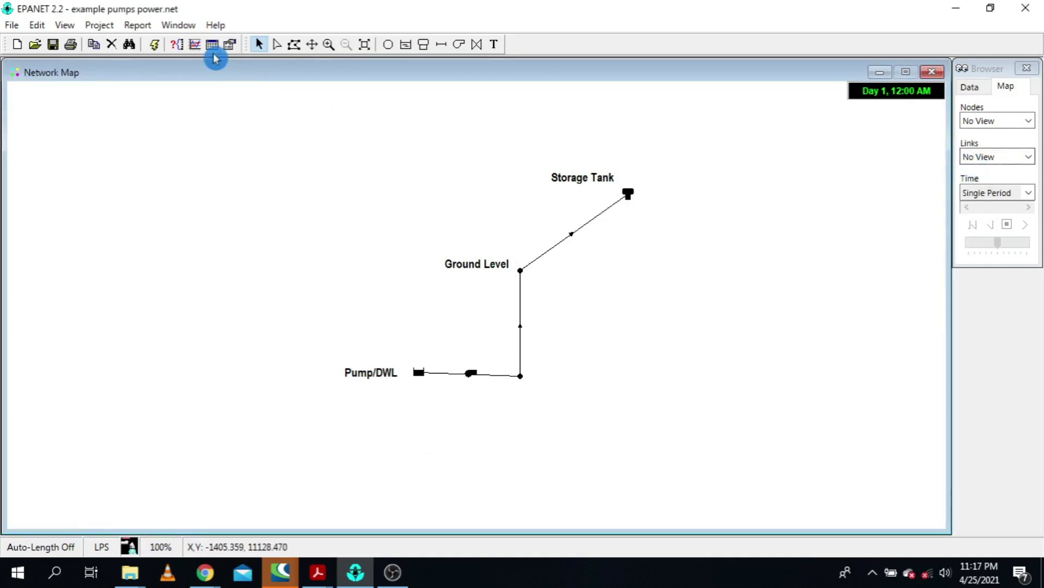
{"action": "left_click", "coordinate": [156, 47]}
{"action": "left_click", "coordinate": [522, 305]}
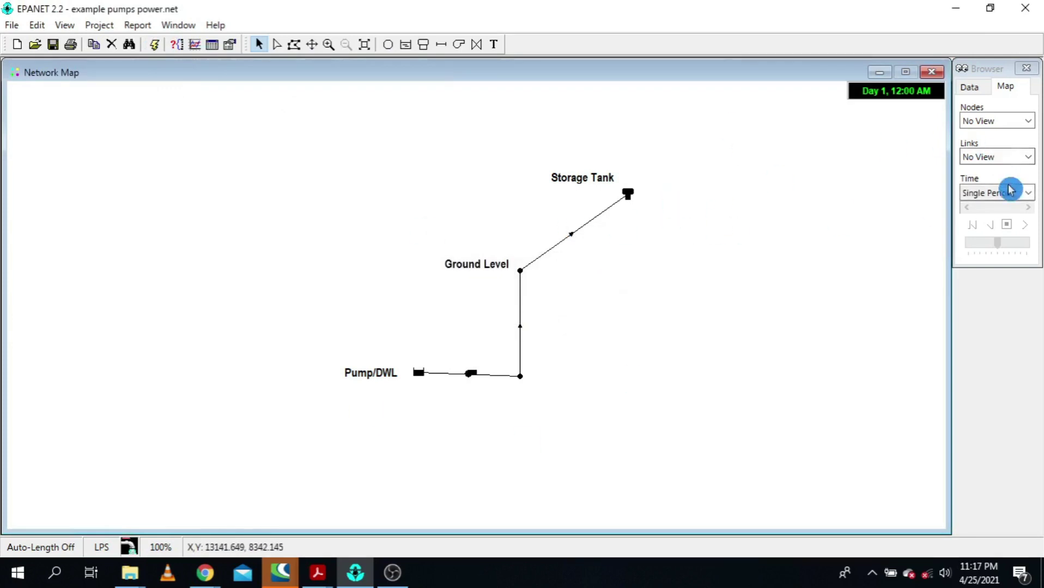
Display node pressures on the map: 112.38 m past the pump, 68.66 m at Ground Level.
{"action": "left_click", "coordinate": [996, 123]}
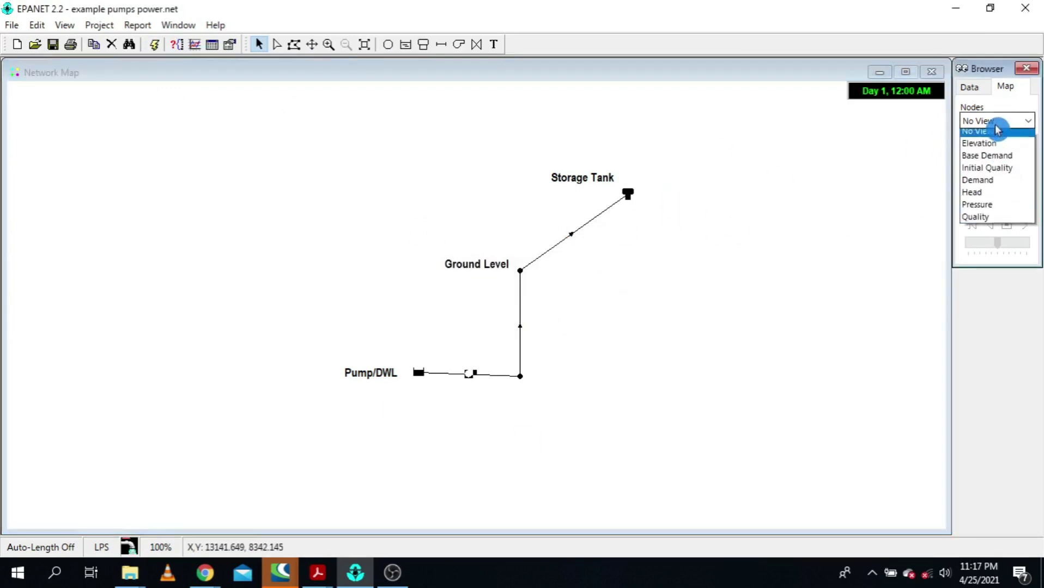
{"action": "left_click", "coordinate": [997, 206]}
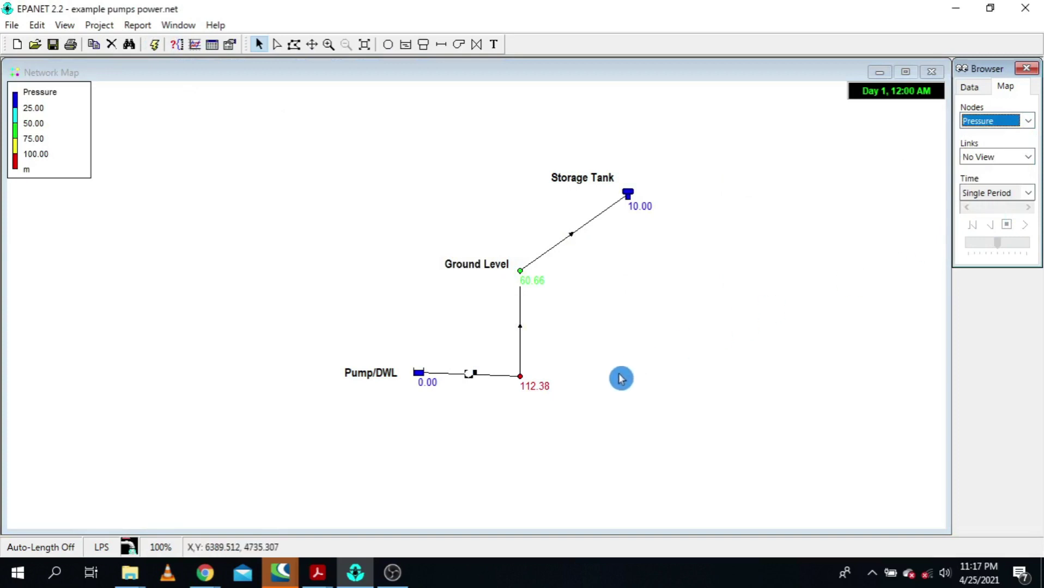
{"action": "double_click", "coordinate": [470, 374]}
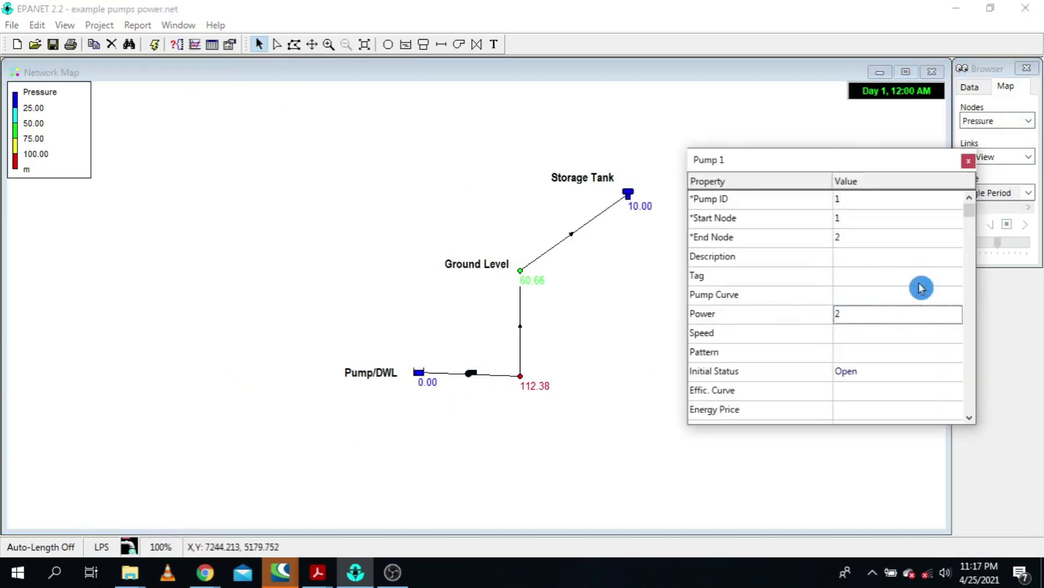
{"action": "left_click", "coordinate": [968, 160]}
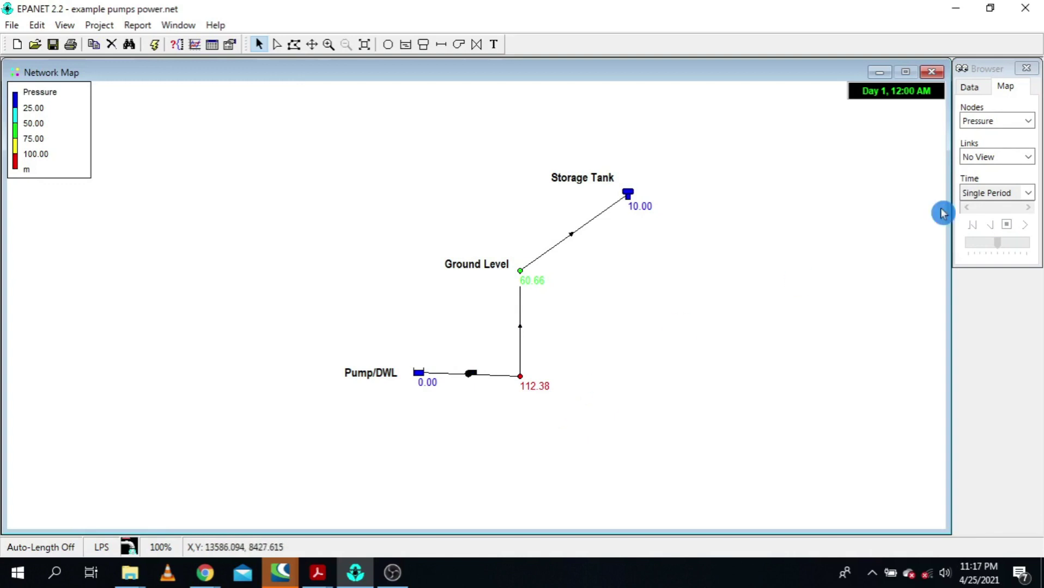
{"action": "left_click", "coordinate": [1008, 157]}
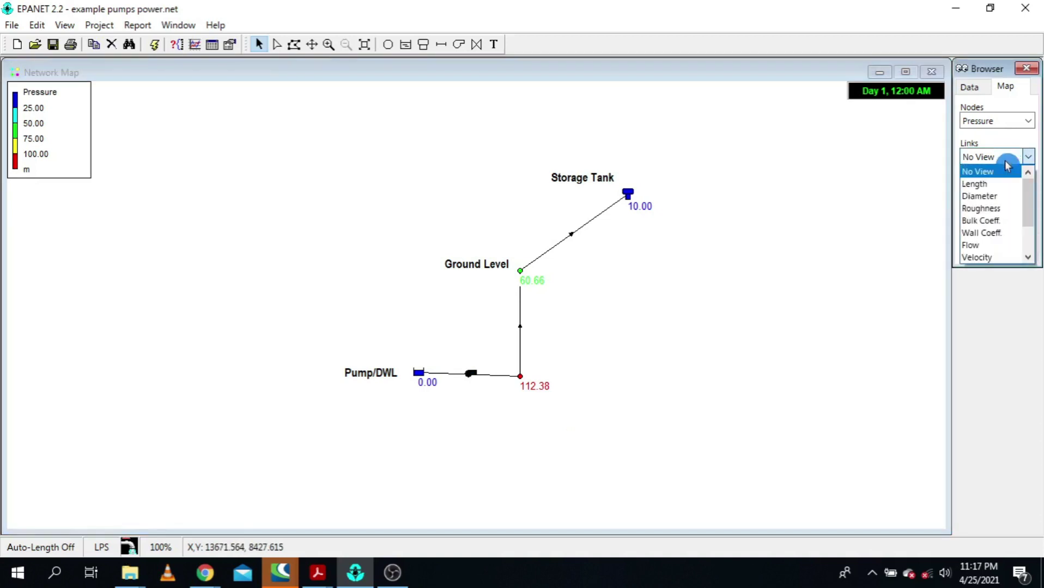
Label links with Flow, showing 1.82 LPS through the pump and both pipes.
{"action": "left_click", "coordinate": [980, 246]}
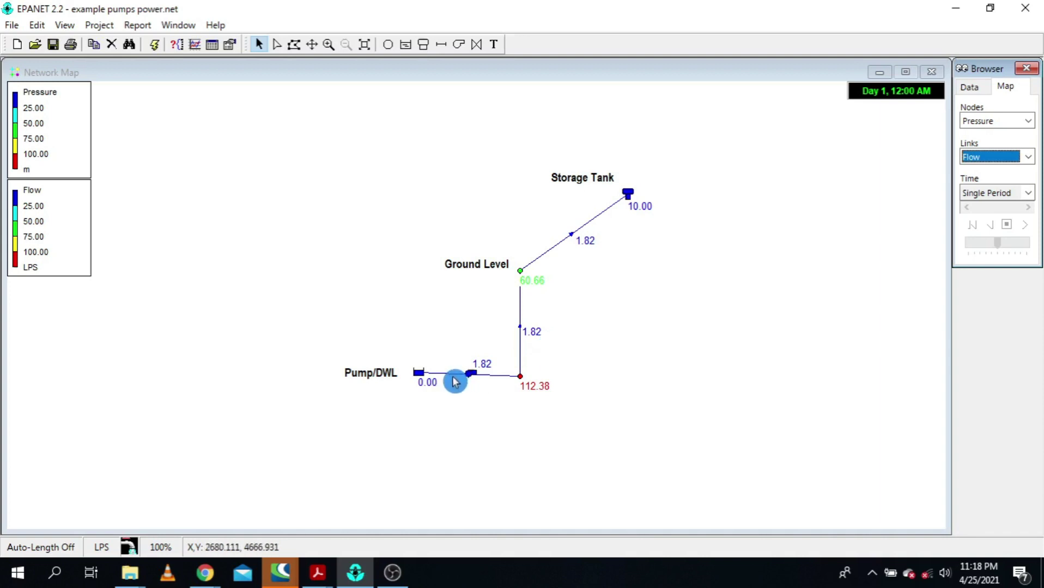
{"action": "double_click", "coordinate": [470, 373]}
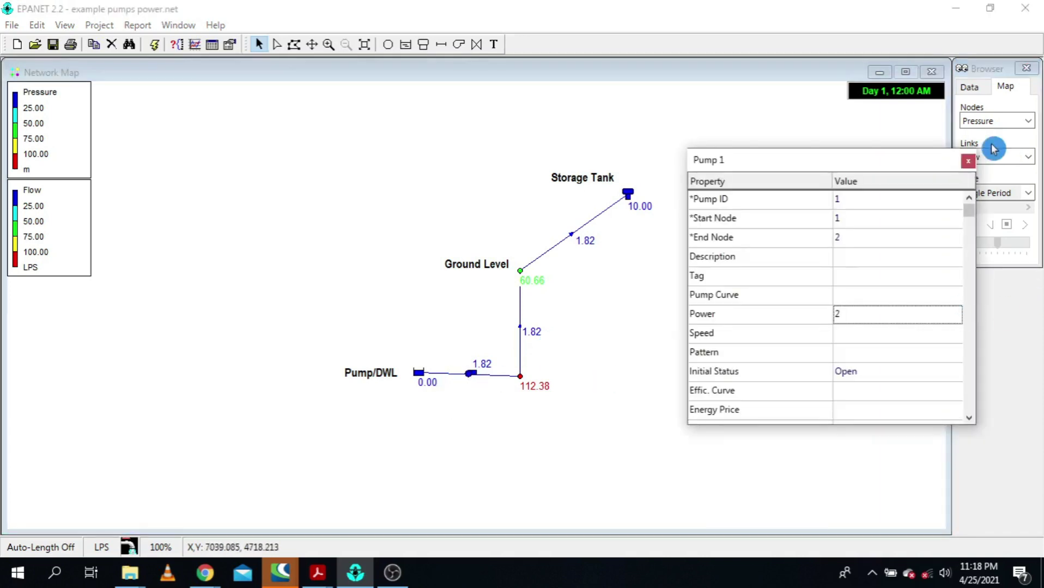
{"action": "left_click", "coordinate": [968, 160]}
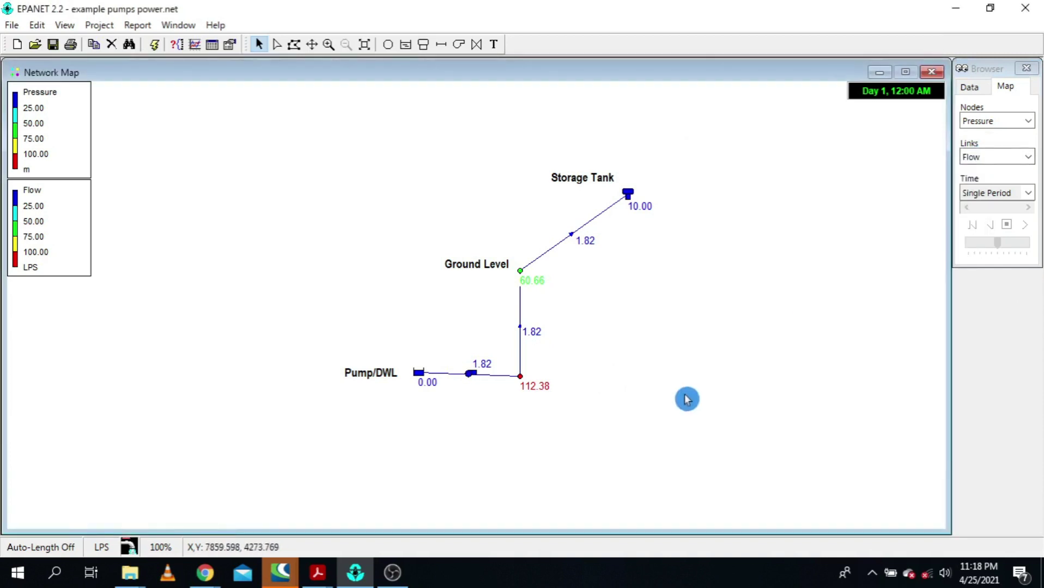